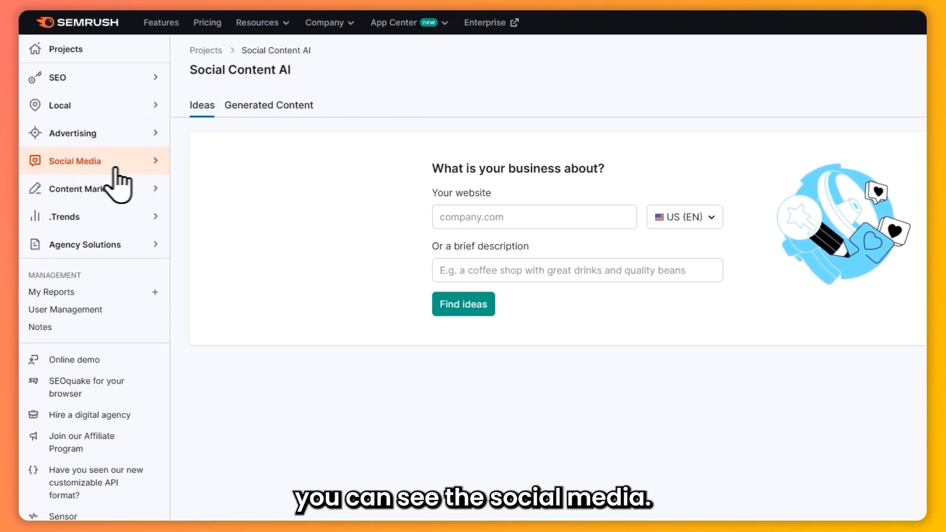
Open Social Content AI among the social media tools and enter unlazy.co as the business website.
click(73, 162)
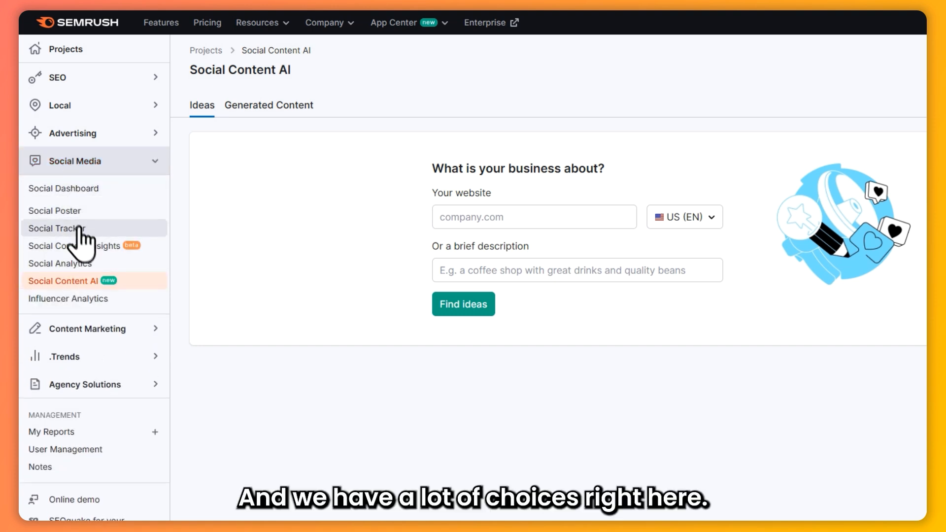
click(60, 281)
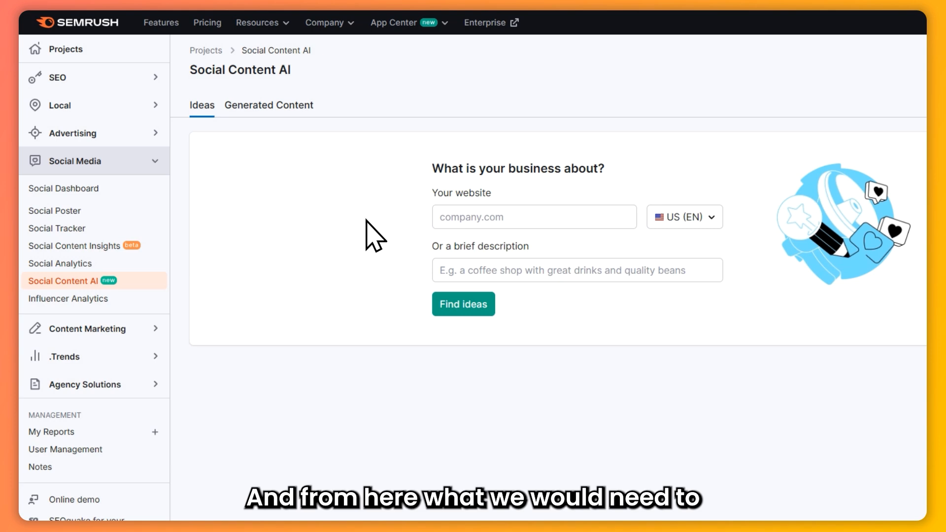
click(453, 219)
text(unlazy.co)
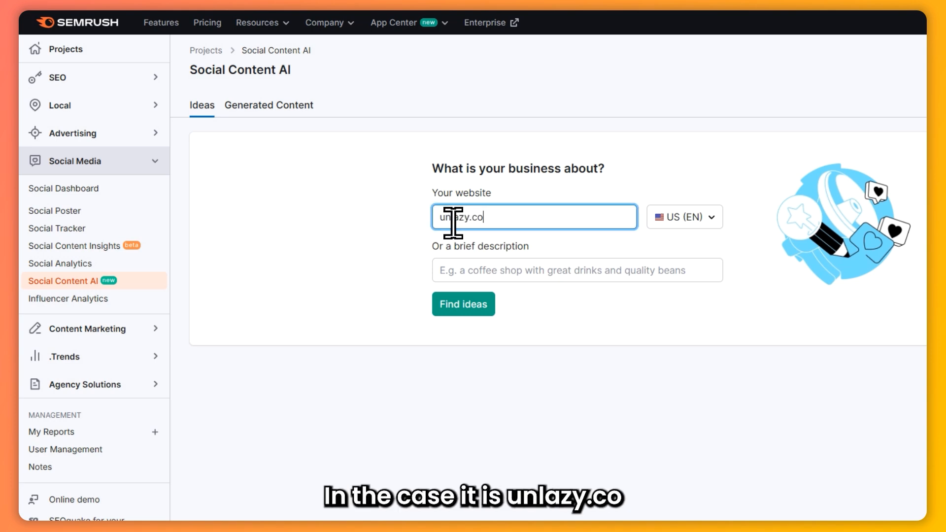
Enter "Tutorials for social media" as the brief business description and find ideas.
click(470, 246)
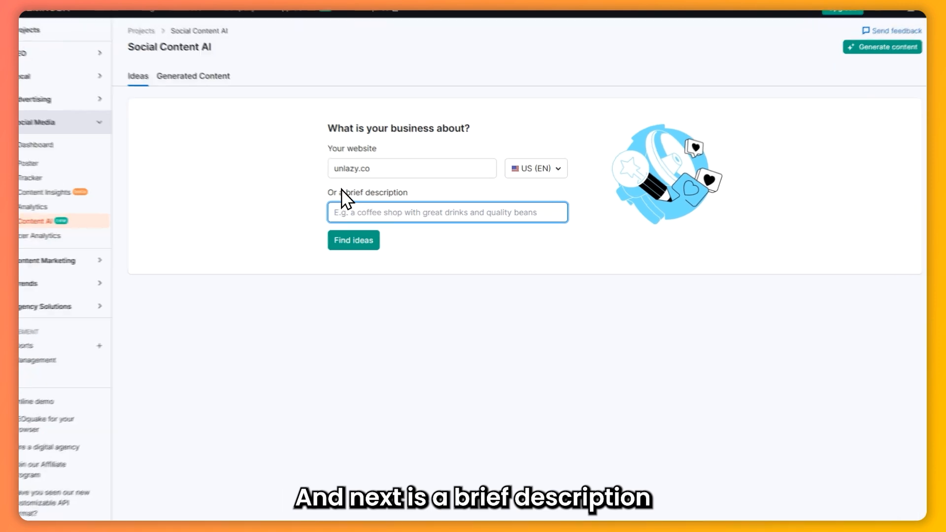
drag(453, 246, 551, 247)
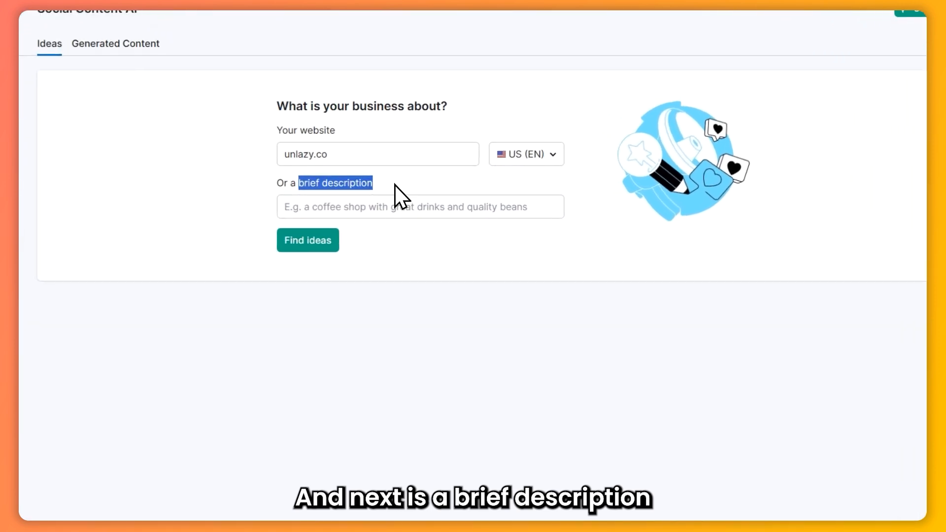
click(355, 207)
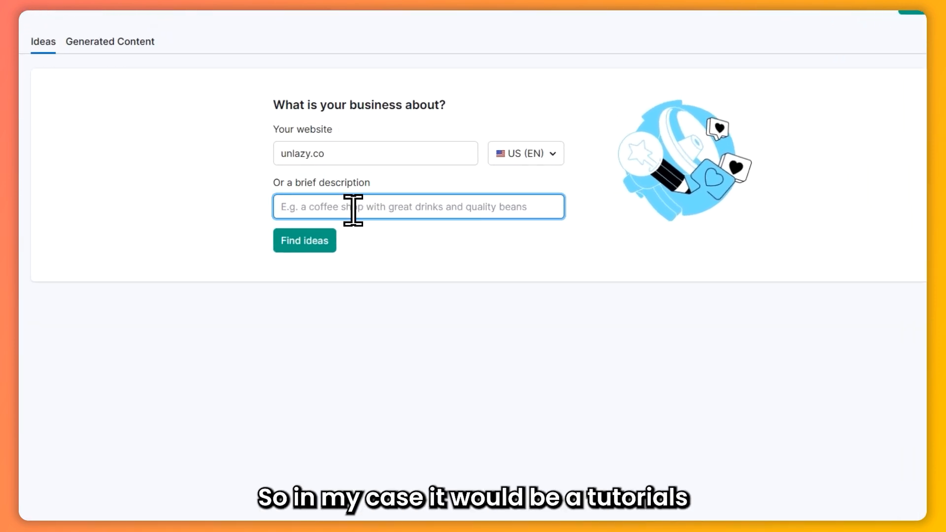
text(Tu)
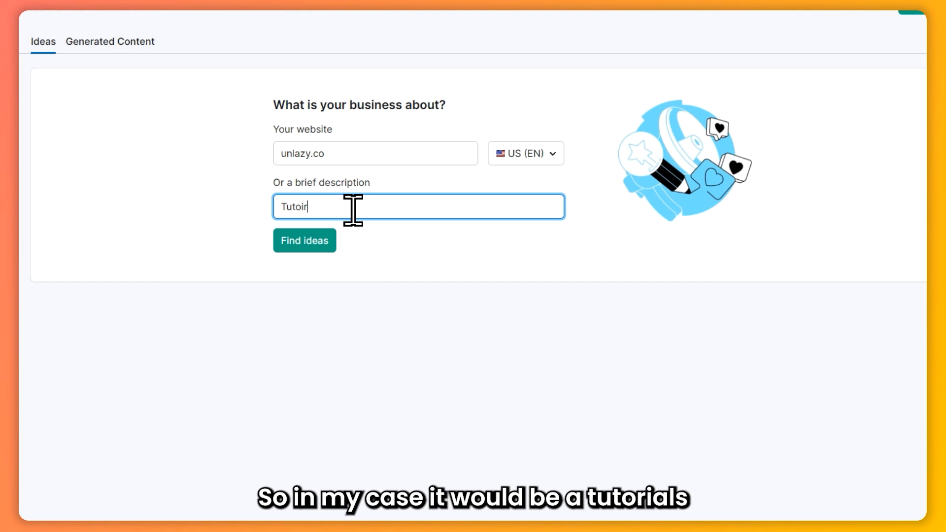
text(toir)
key(BackSpace)
key(BackSpace)
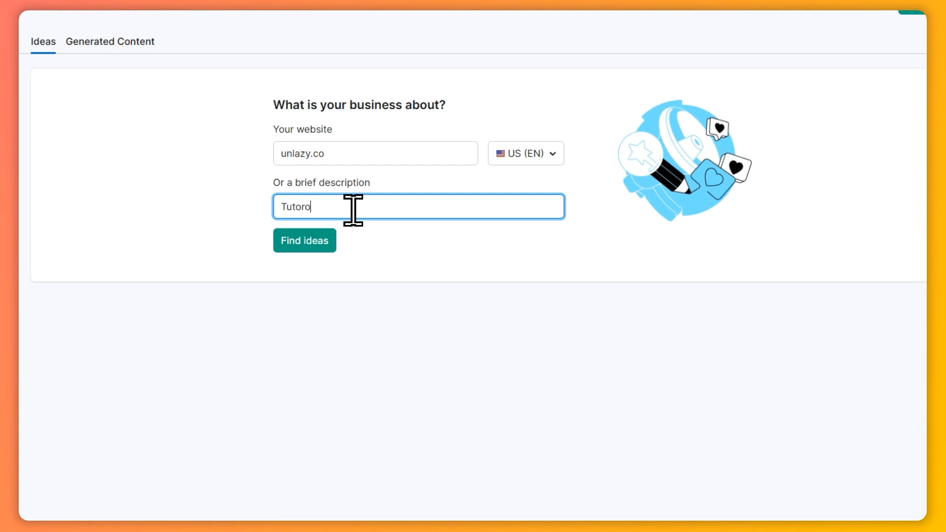
text(rials for social media)
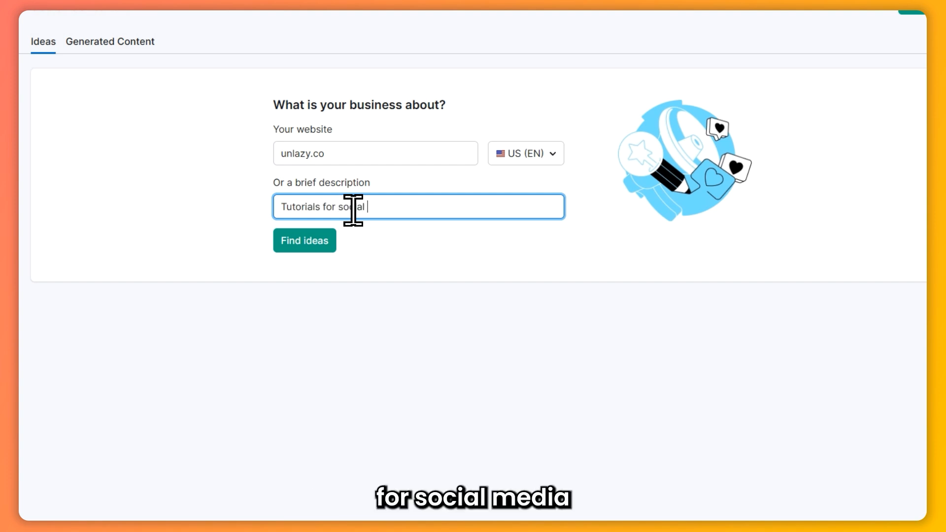
click(299, 238)
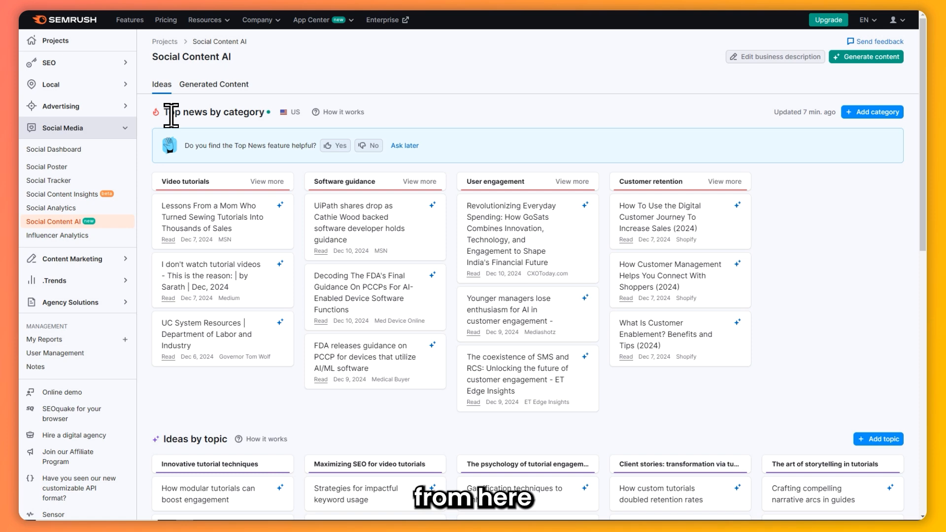
Examine the country and language options for the top news, and the AI-suggested news categories.
drag(164, 112, 266, 114)
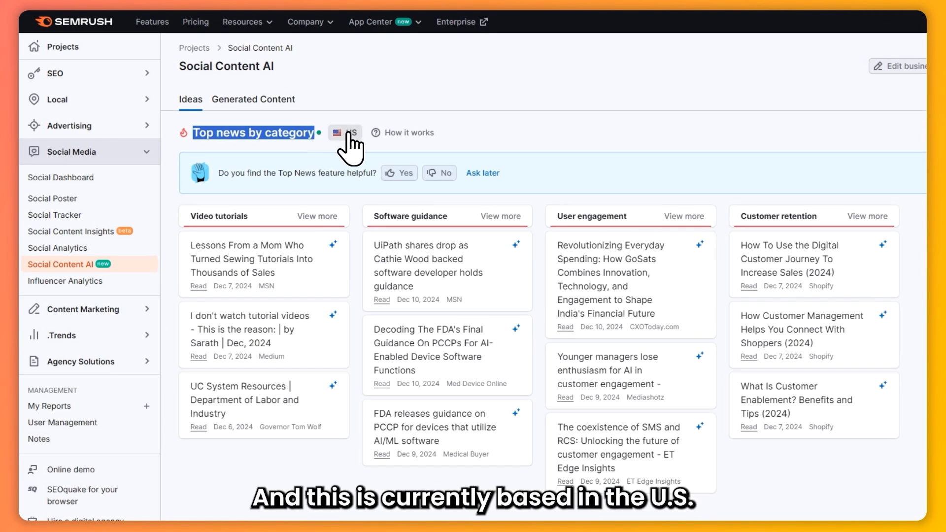
click(346, 132)
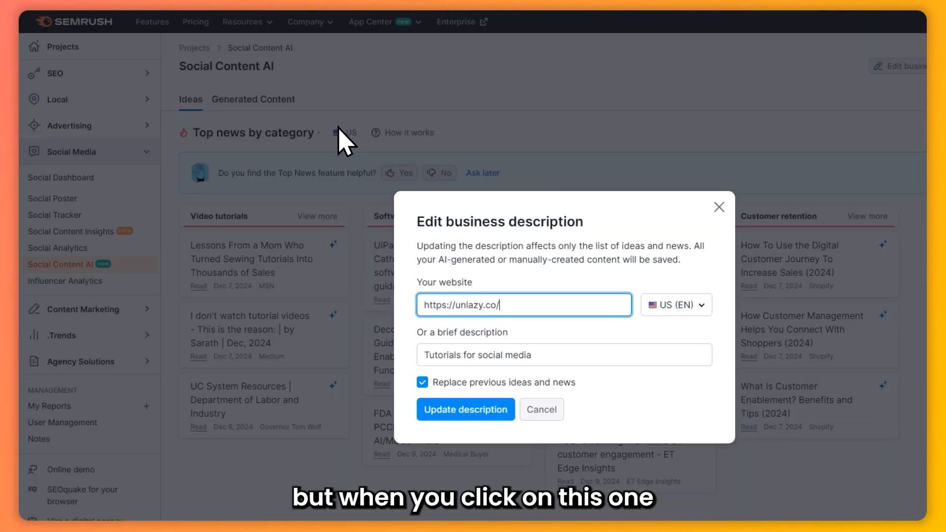
click(675, 305)
scroll(578, 373, down, 2)
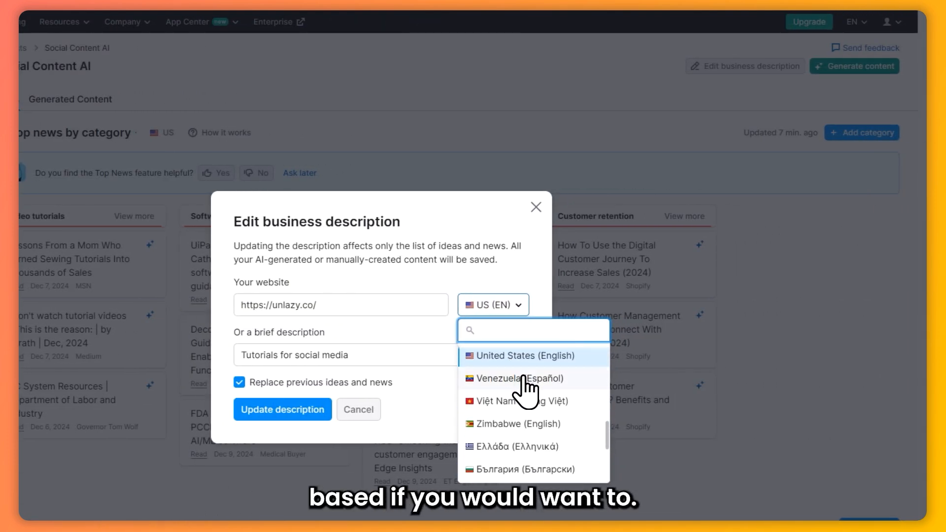
click(537, 208)
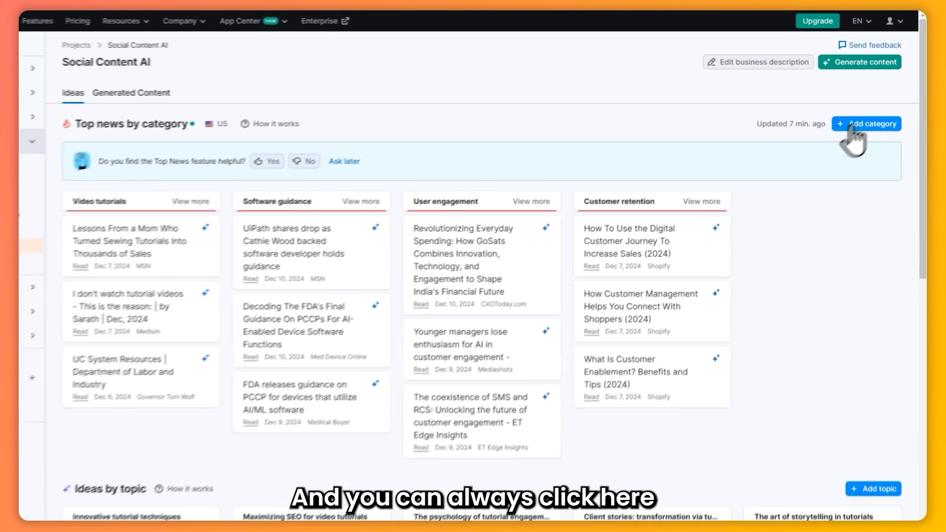
click(855, 132)
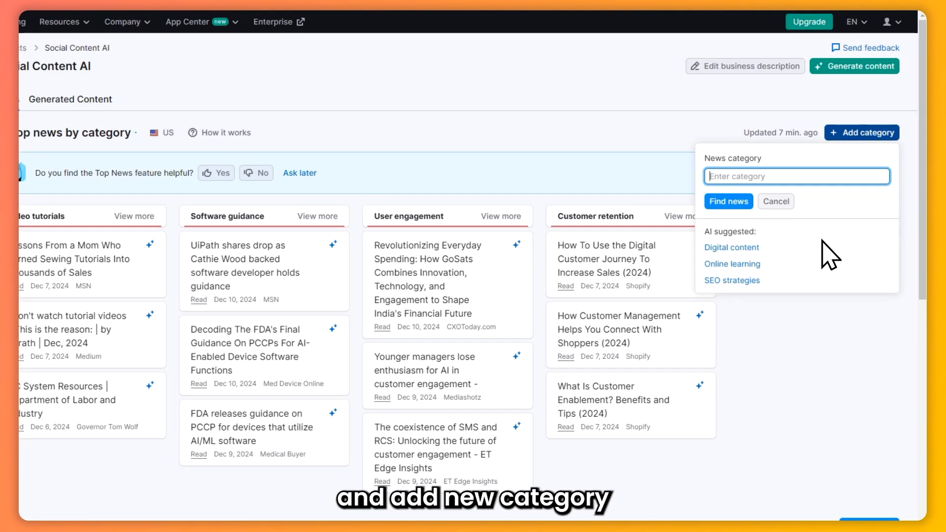
click(813, 309)
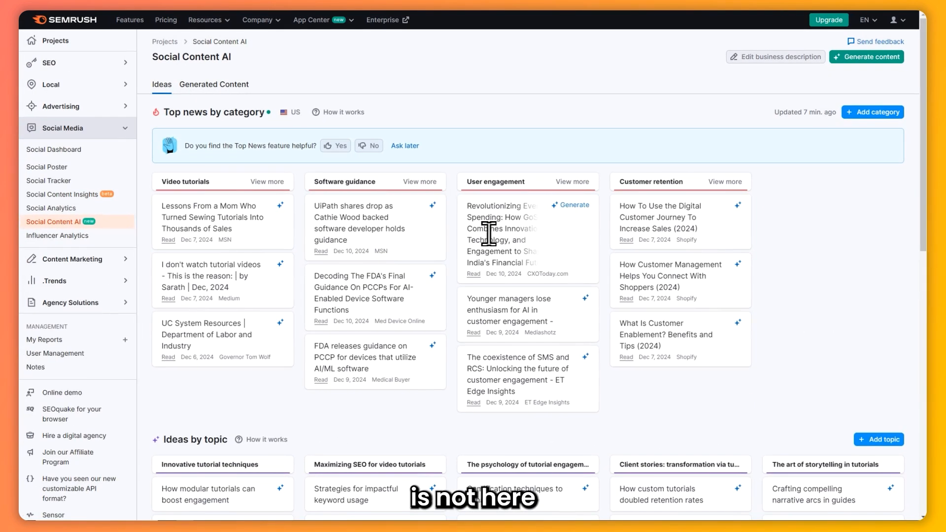
Open text generation for the idea "Strategies for impactful keyword usage" under Maximizing SEO for video tutorials.
scroll(825, 185, down, 4)
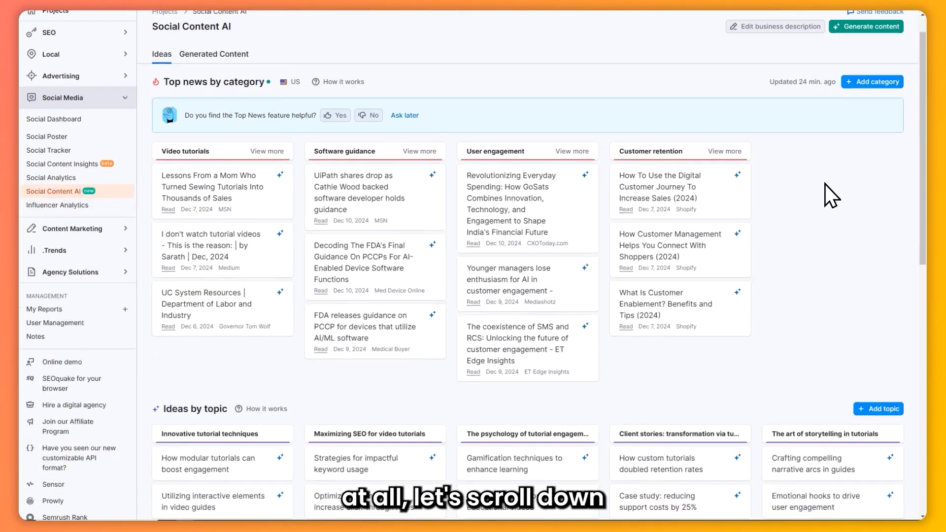
scroll(824, 184, down, 2)
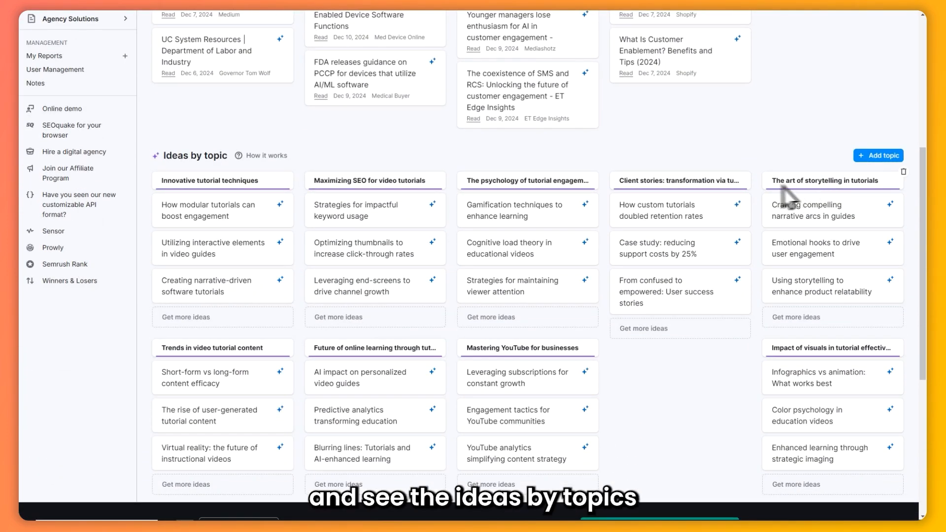
scroll(752, 198, down, 2)
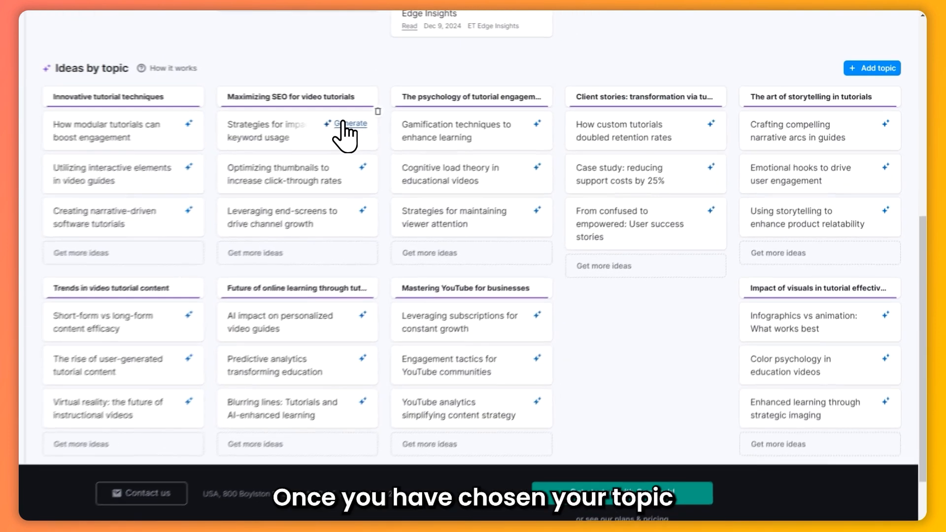
click(416, 111)
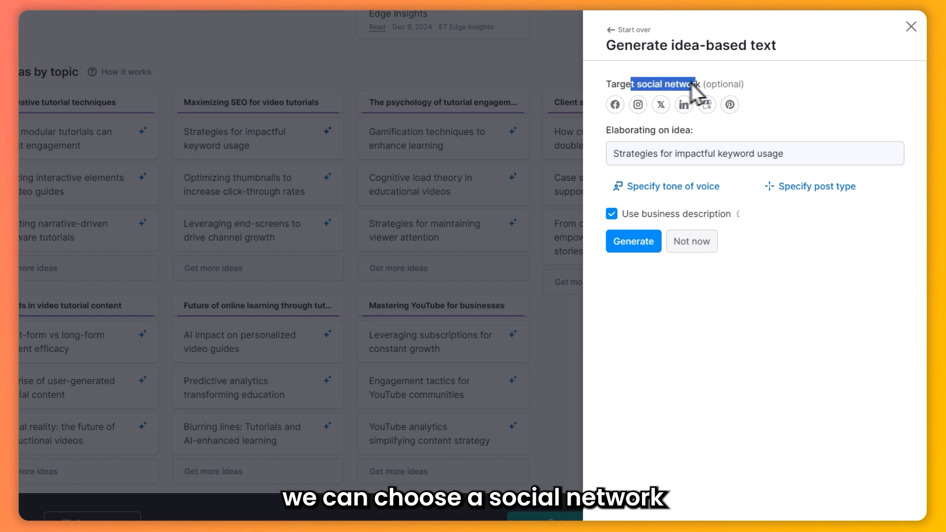
Generate the idea-based text for Facebook with an Informative tone of voice and the Guide post type, using the business description.
drag(691, 83, 692, 82)
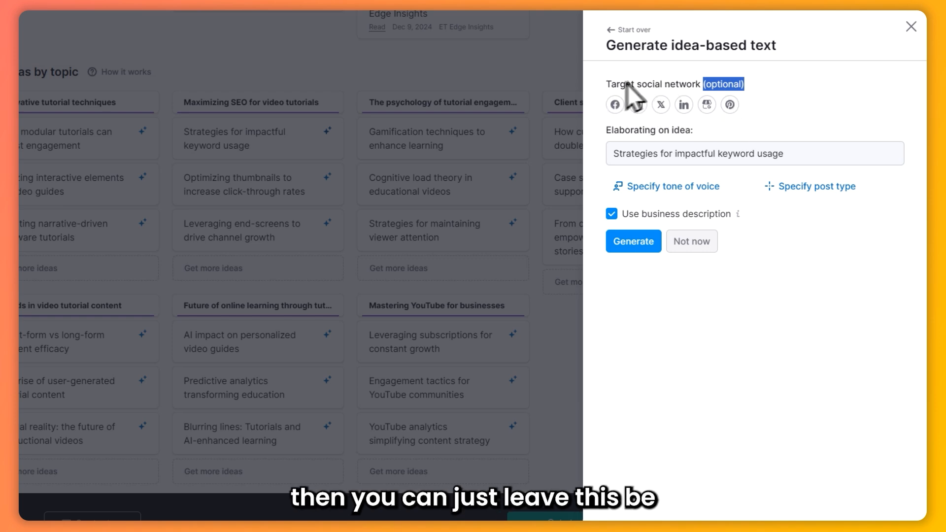
click(615, 105)
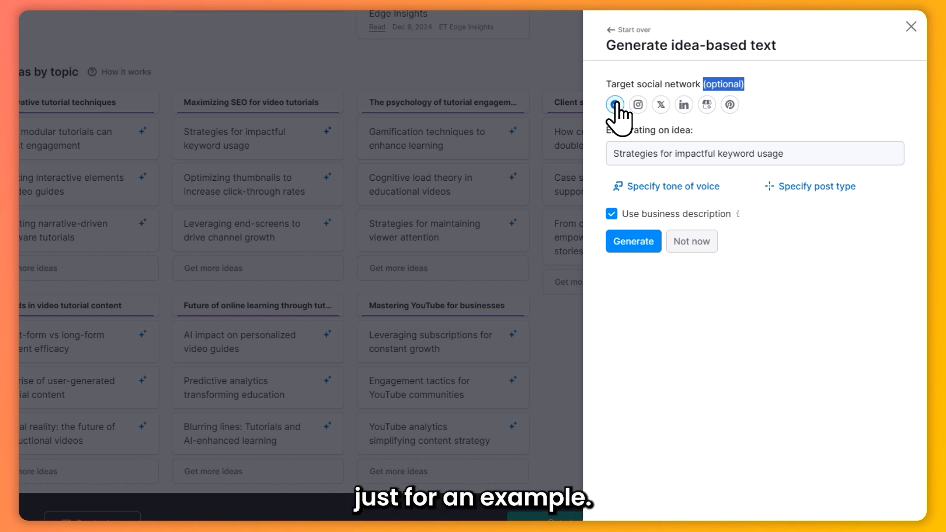
click(665, 188)
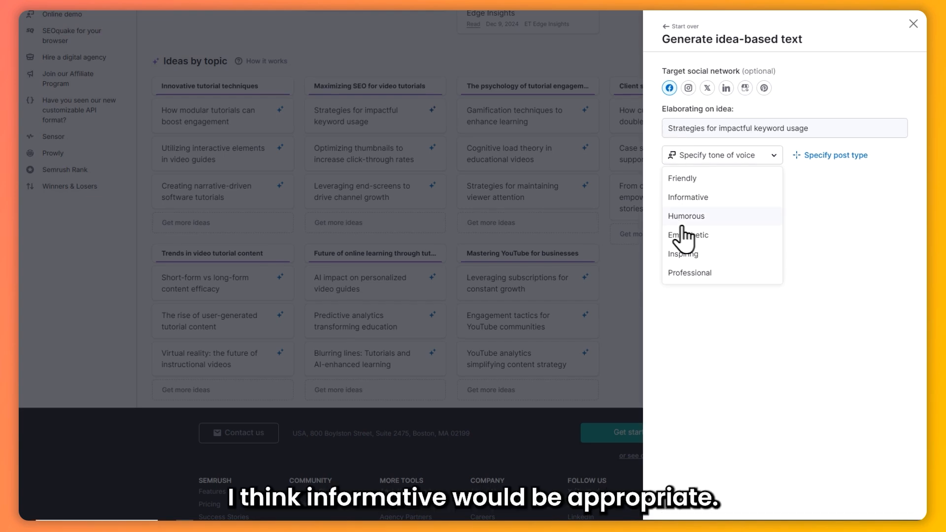
click(706, 197)
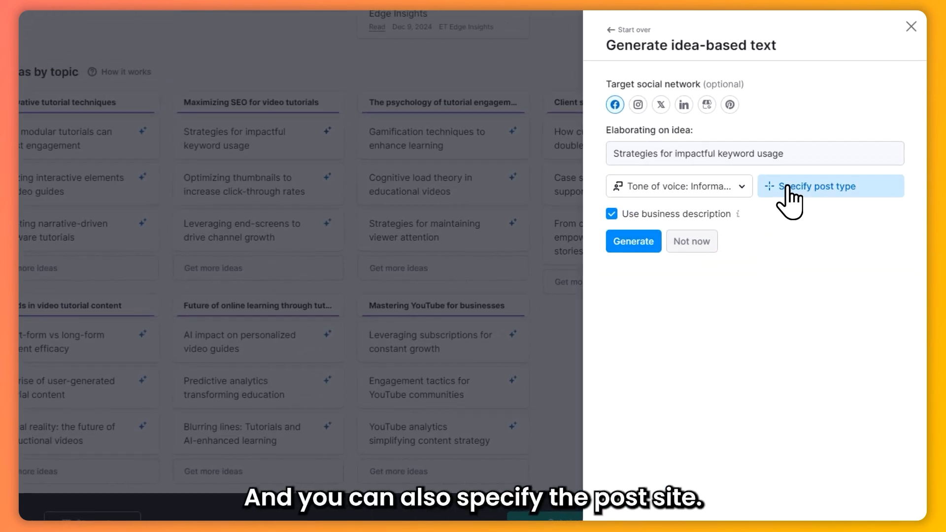
click(787, 186)
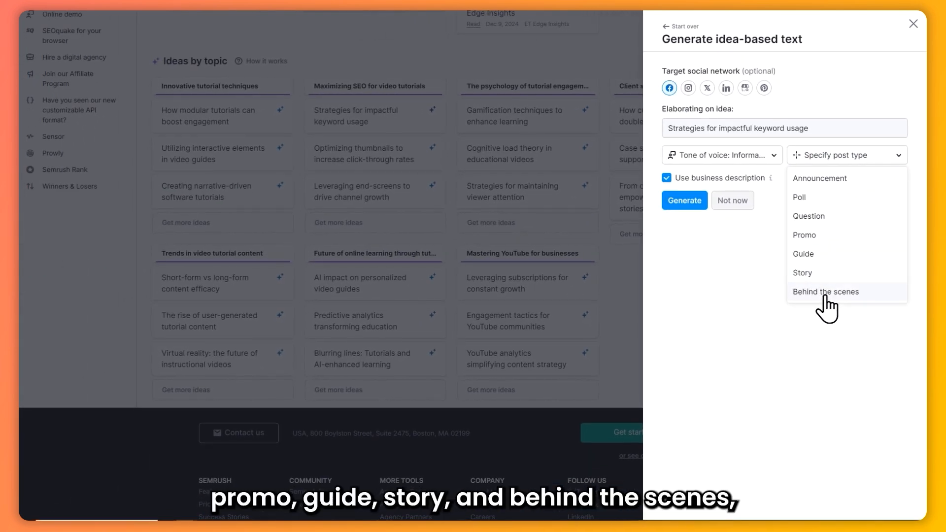
click(803, 254)
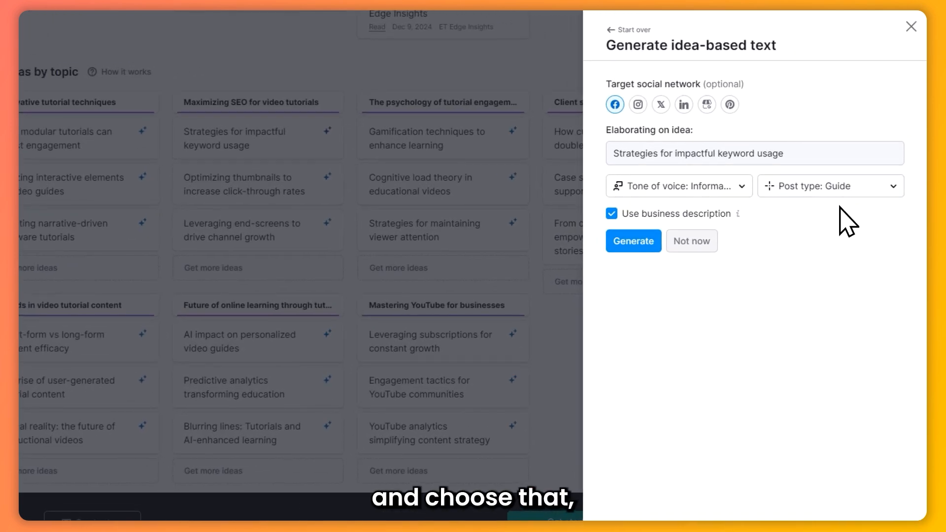
drag(623, 214, 726, 213)
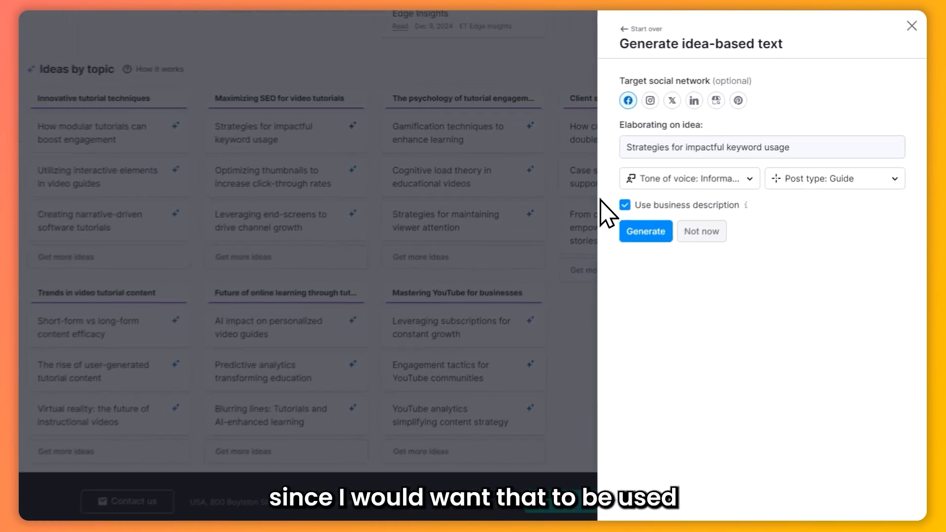
click(622, 243)
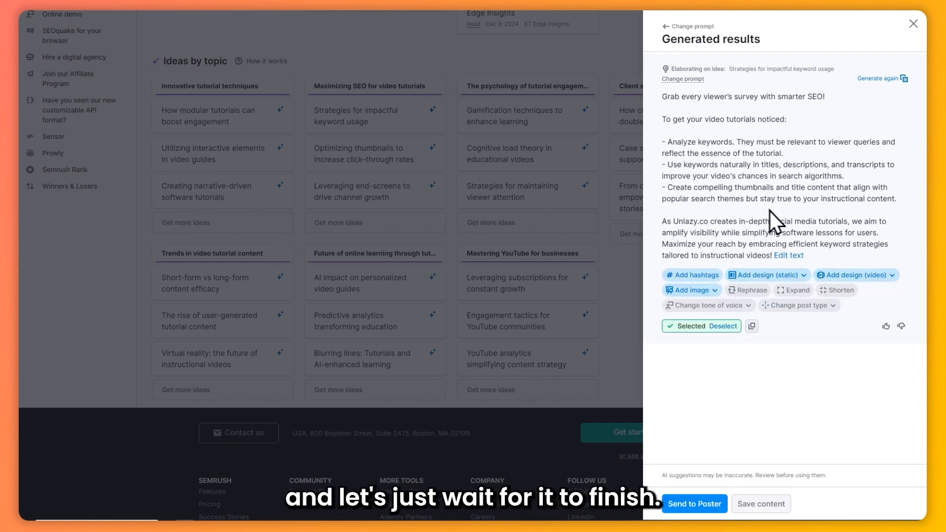
Examine the full generated post text in its editable form and leave the editor.
click(750, 178)
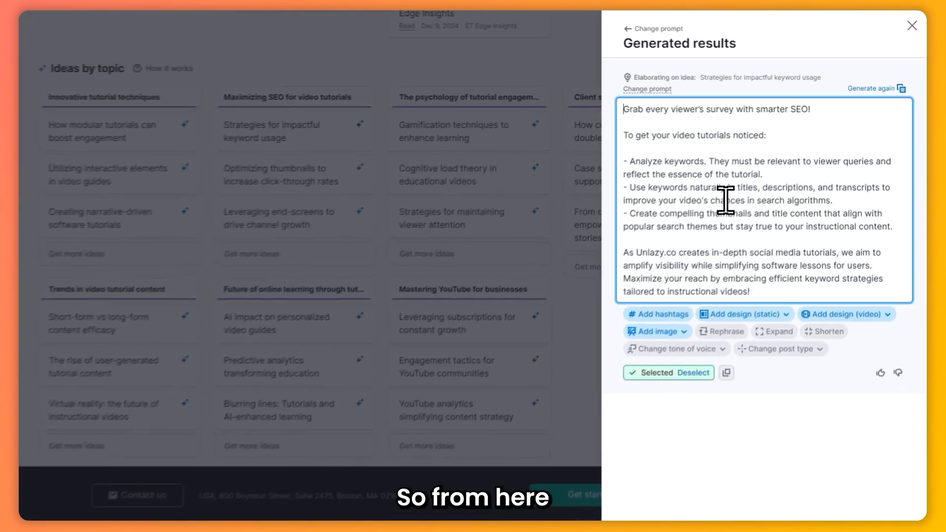
click(666, 97)
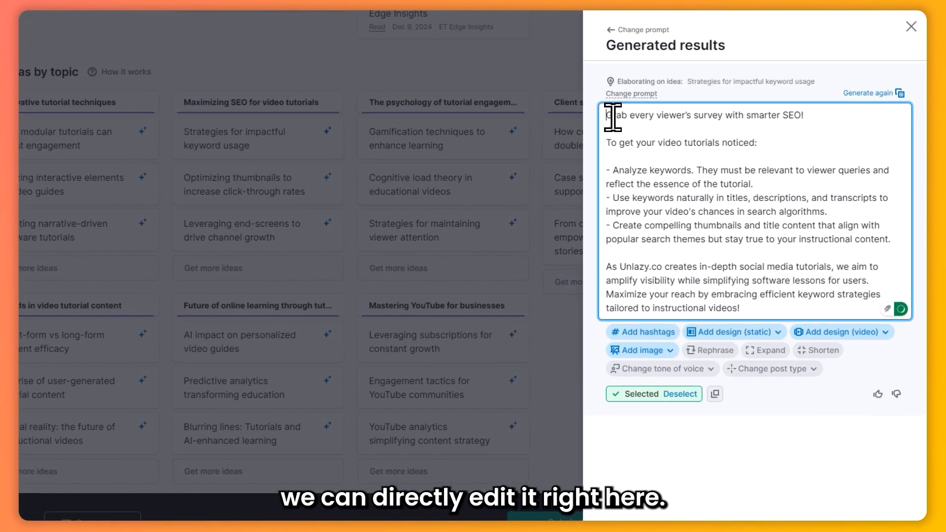
drag(612, 117, 757, 304)
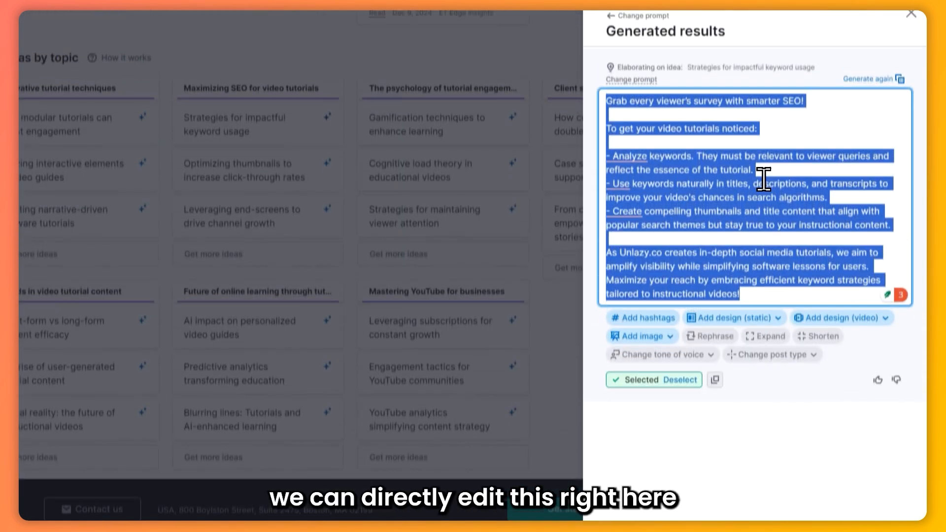
click(762, 177)
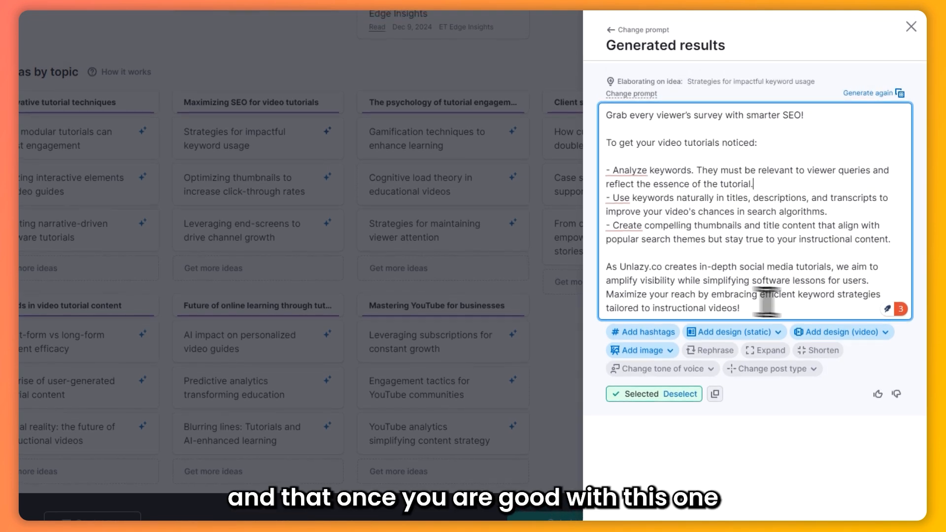
click(738, 438)
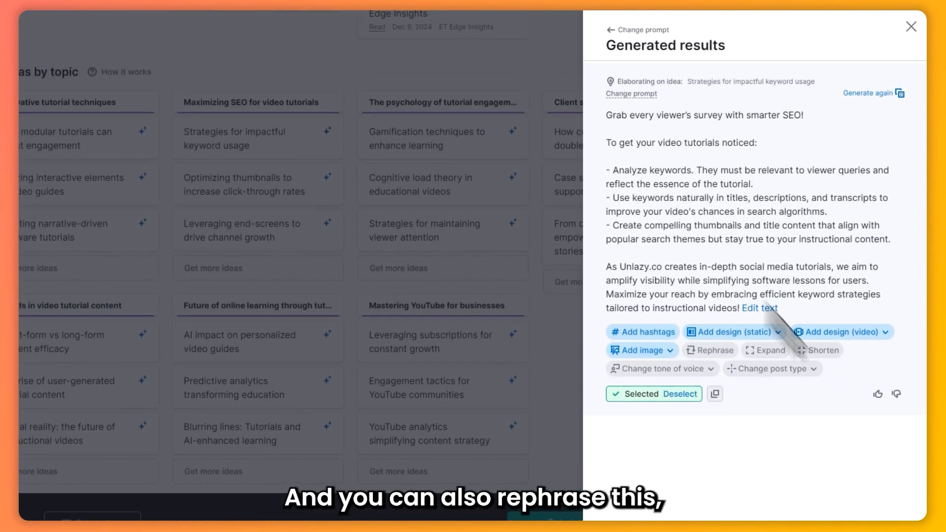
Check the tone-of-voice and post-type options for the generated post, and open its text for editing.
click(687, 369)
click(783, 368)
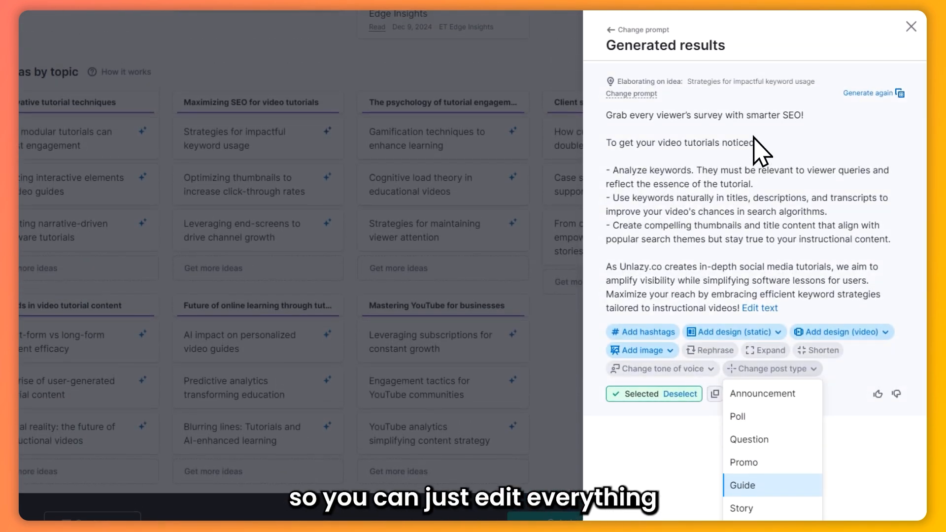
click(758, 273)
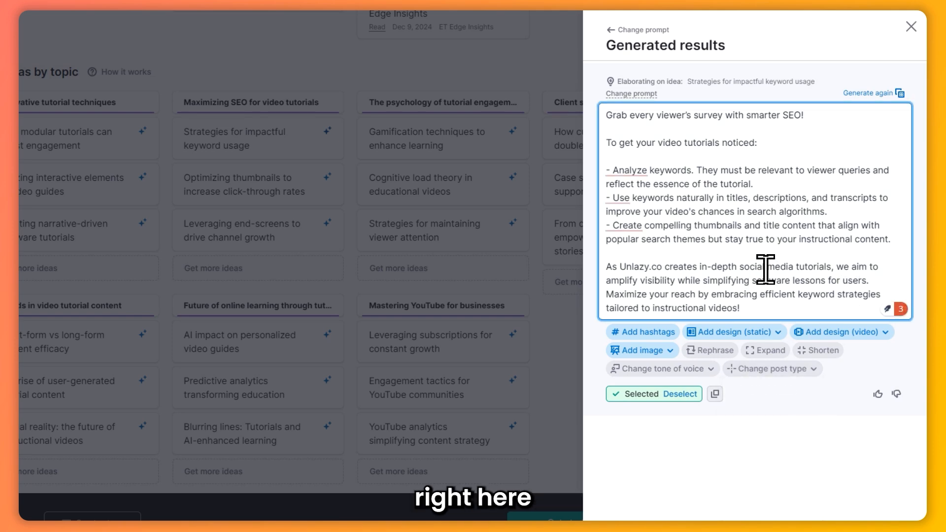
Leave the text editor and start adding an image to the post in the Square 1:1 aspect ratio.
click(772, 403)
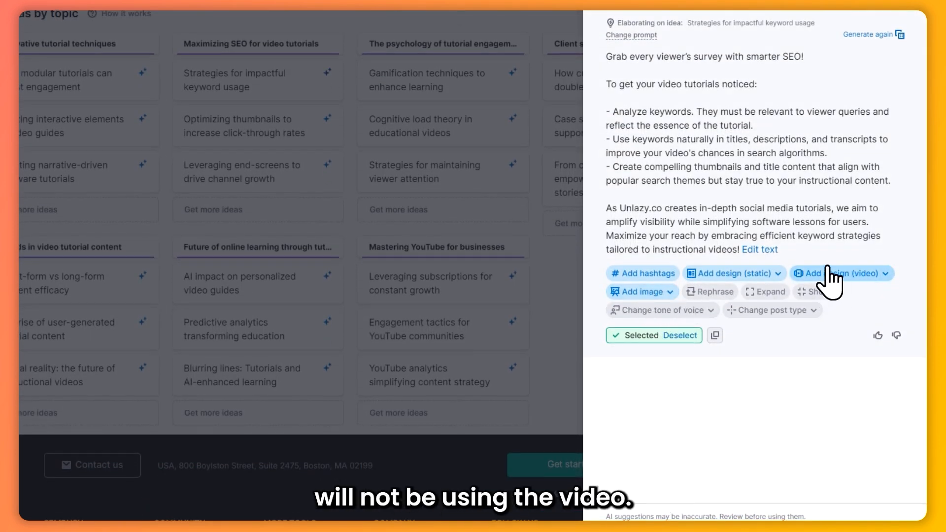
click(655, 291)
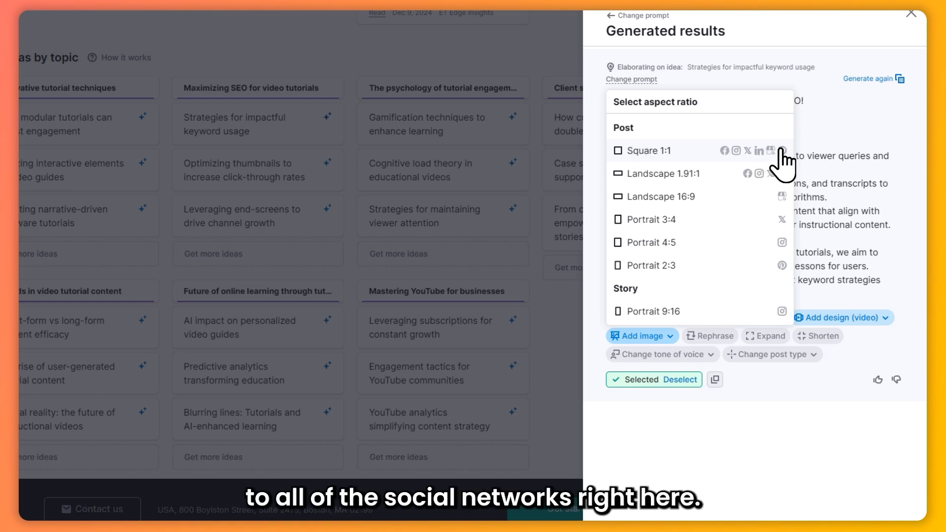
click(637, 151)
Look through the image styles and generate the post images in the 3D digital art style.
scroll(699, 197, down, 1)
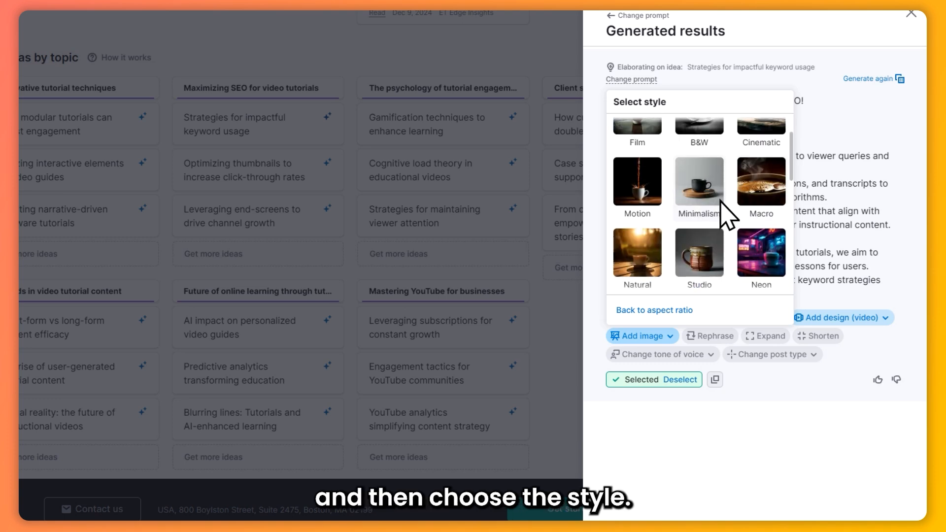
scroll(731, 217, up, 1)
scroll(728, 194, down, 1)
scroll(726, 202, down, 3)
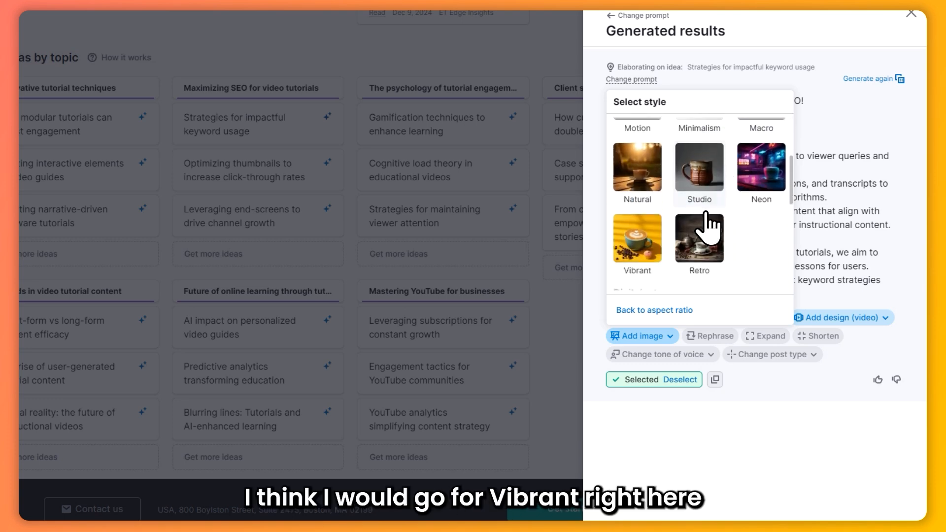
scroll(705, 238, up, 2)
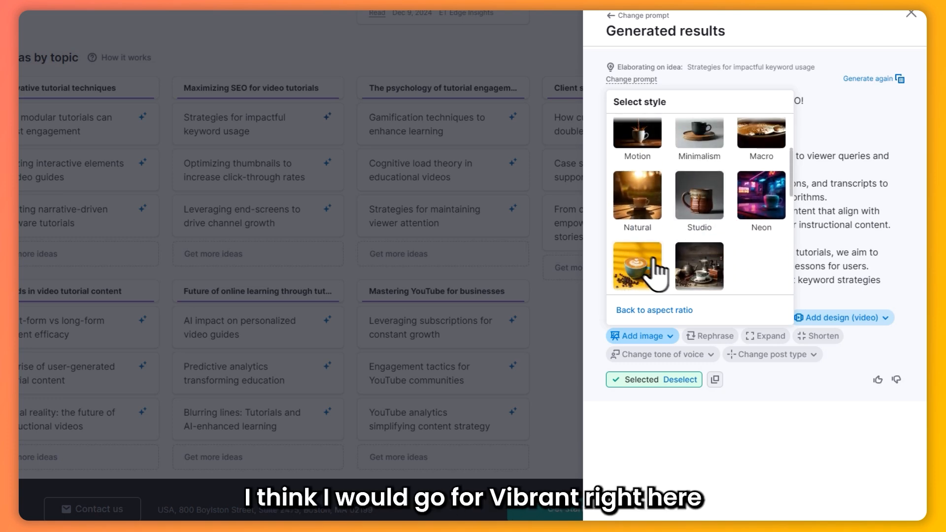
scroll(655, 265, down, 3)
scroll(658, 241, up, 1)
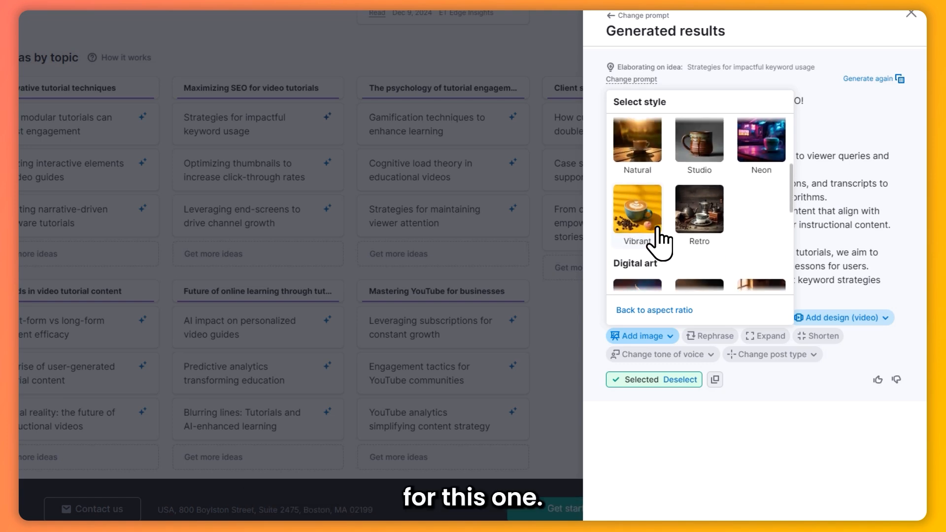
scroll(657, 229, down, 1)
scroll(655, 202, down, 1)
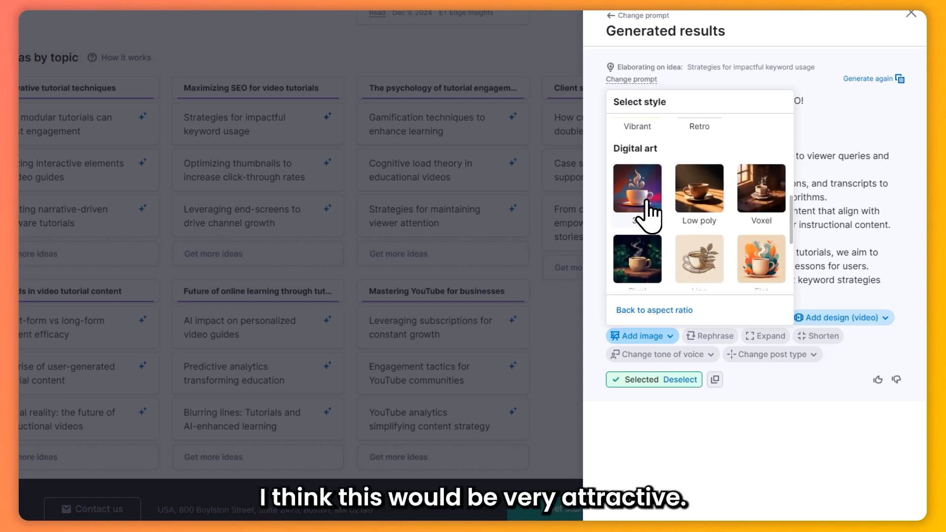
scroll(649, 226, up, 1)
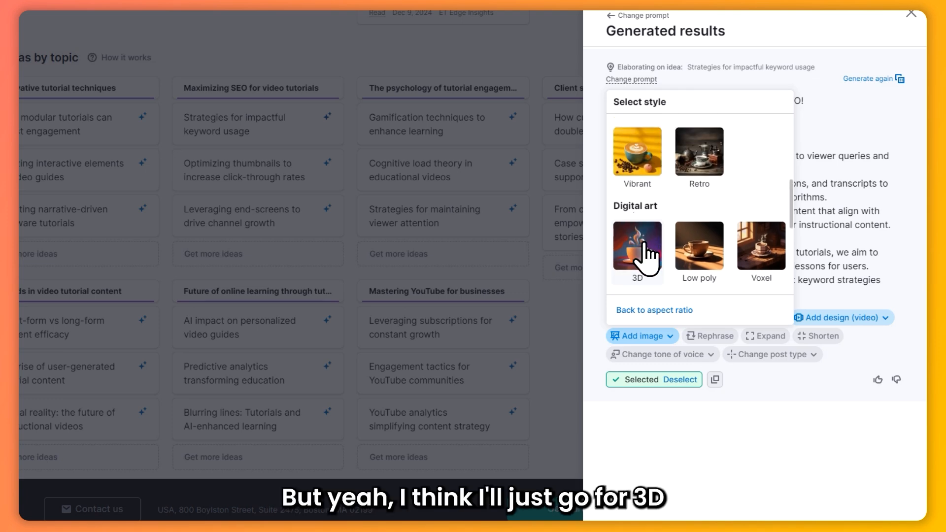
click(640, 249)
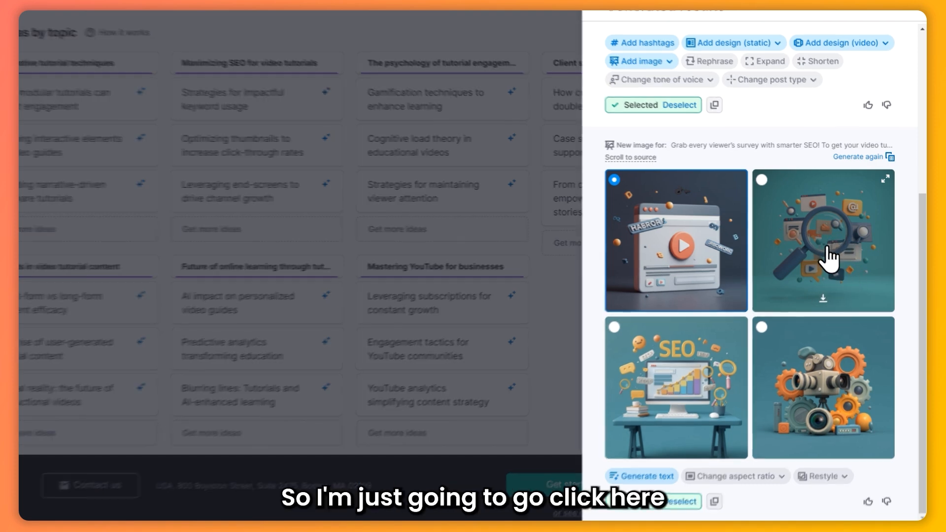
Select the generated image with the magnifying glass and send it with the post text to Poster.
click(828, 249)
scroll(689, 434, down, 2)
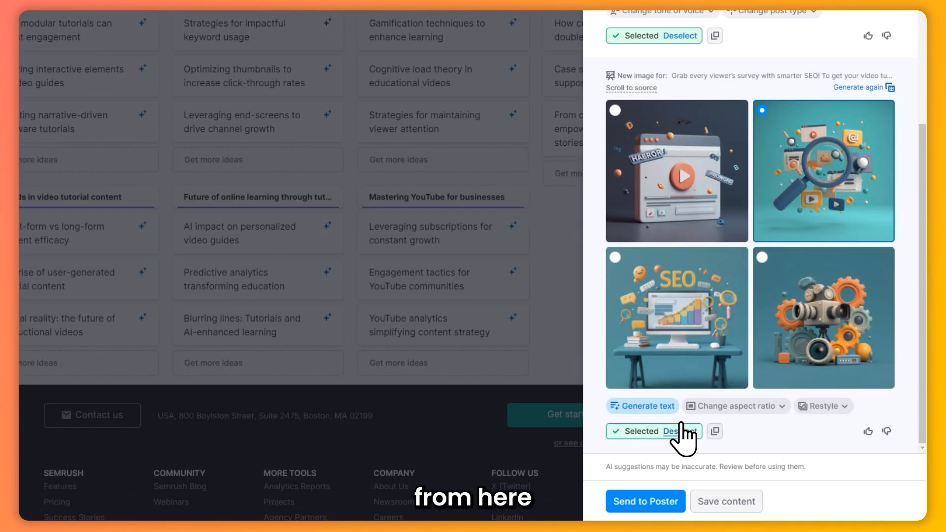
click(665, 506)
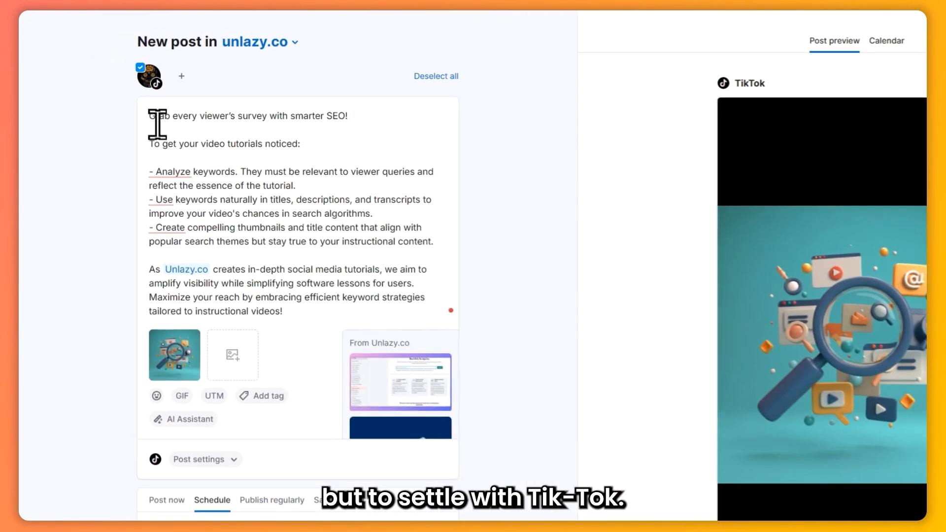
Review the post text carried over into the new TikTok post for unlazy.co.
drag(125, 96, 209, 147)
drag(256, 182, 158, 112)
click(339, 231)
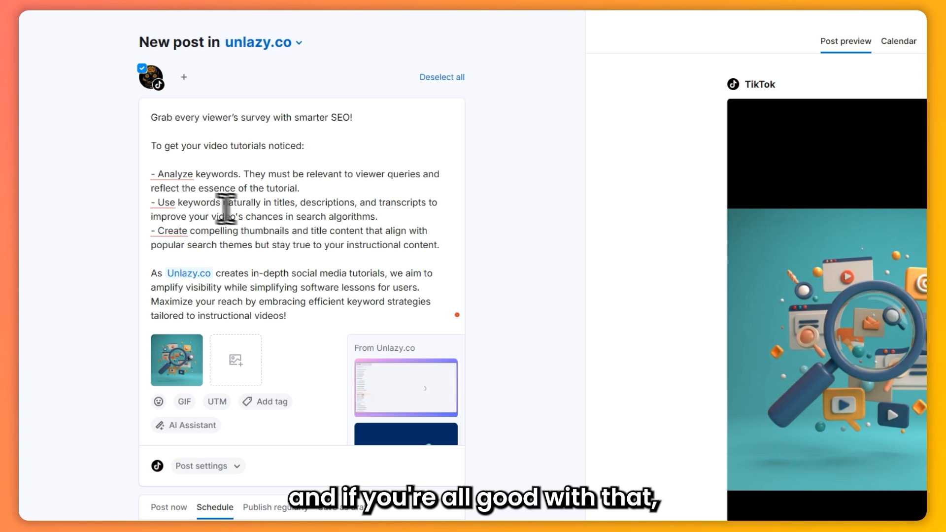
Examine the suggested images from Unlazy.co for the post, and check the TikTok post settings without changing them.
scroll(241, 266, down, 1)
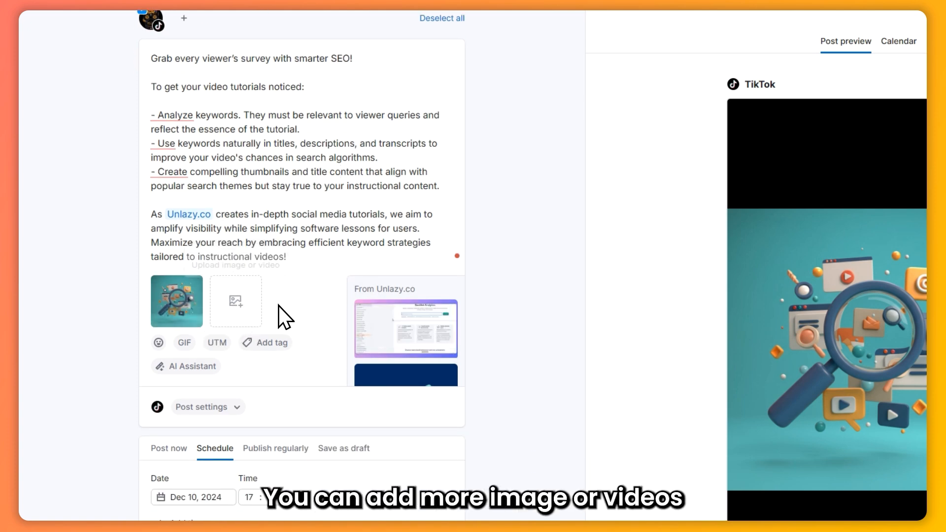
mouse_move(436, 315)
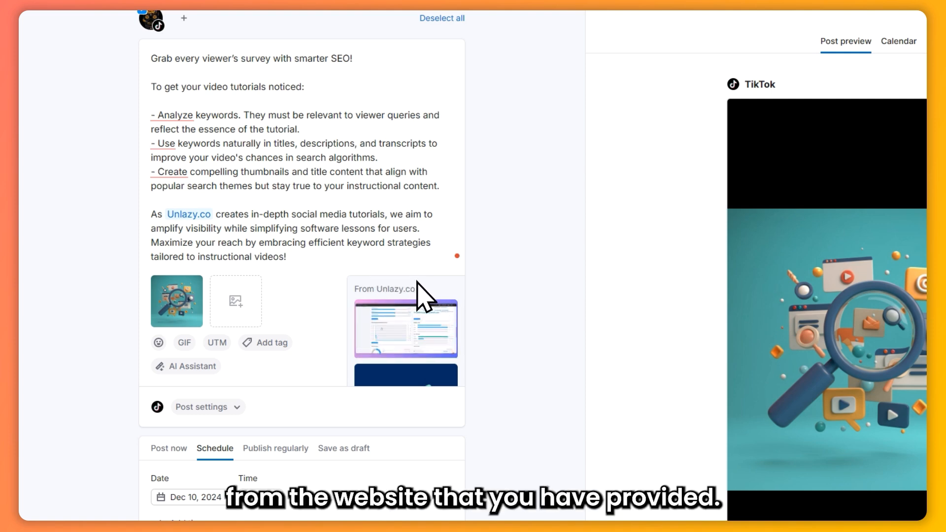
scroll(424, 285, down, 1)
scroll(417, 338, down, 2)
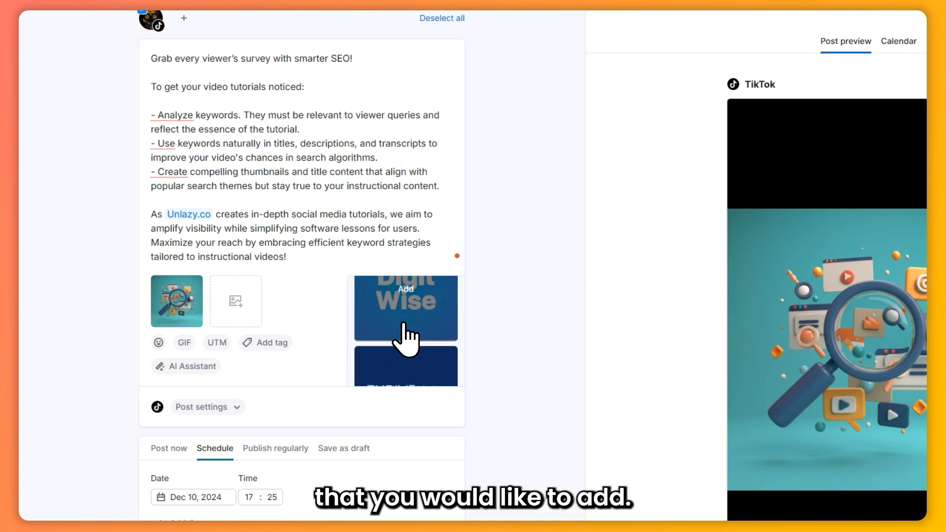
scroll(416, 337, up, 3)
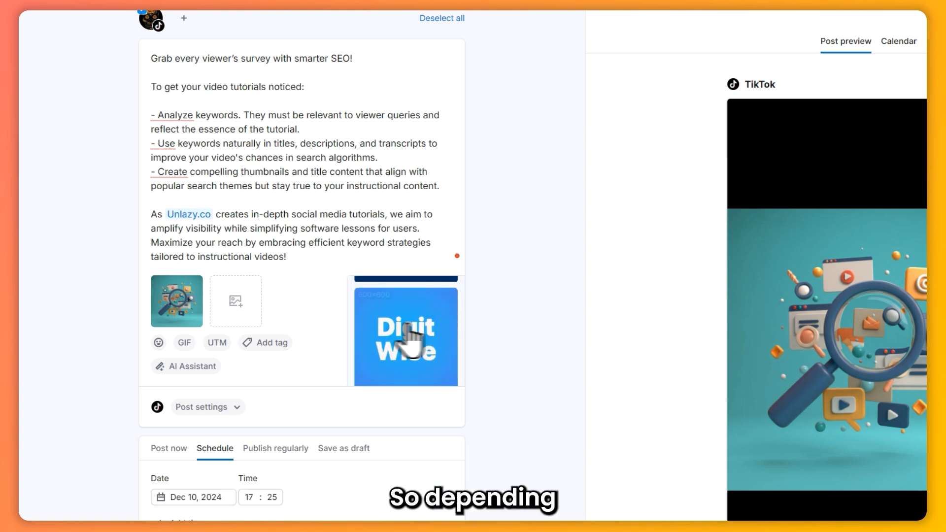
scroll(431, 318, up, 1)
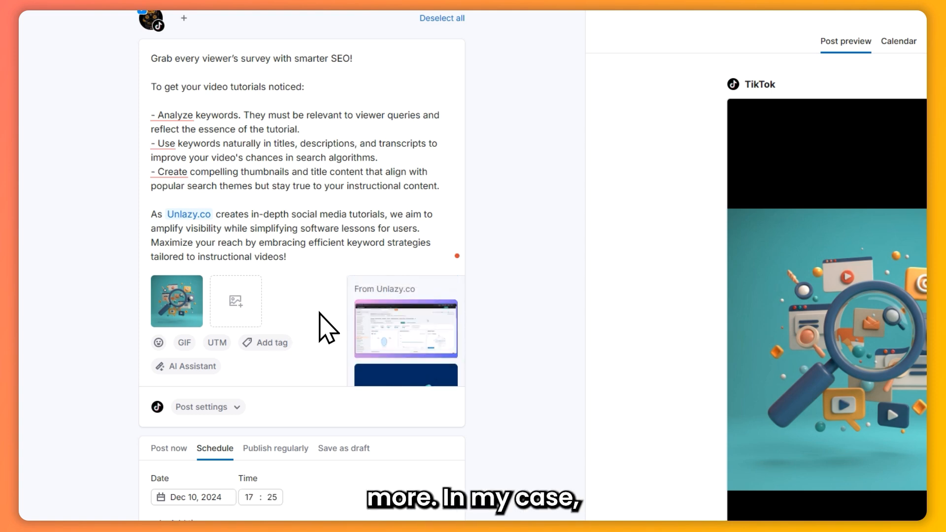
mouse_move(371, 312)
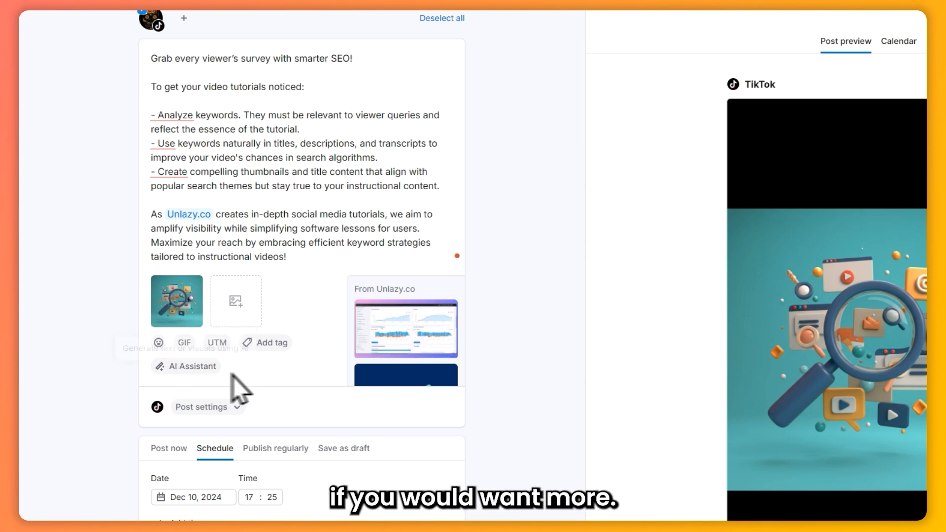
click(197, 406)
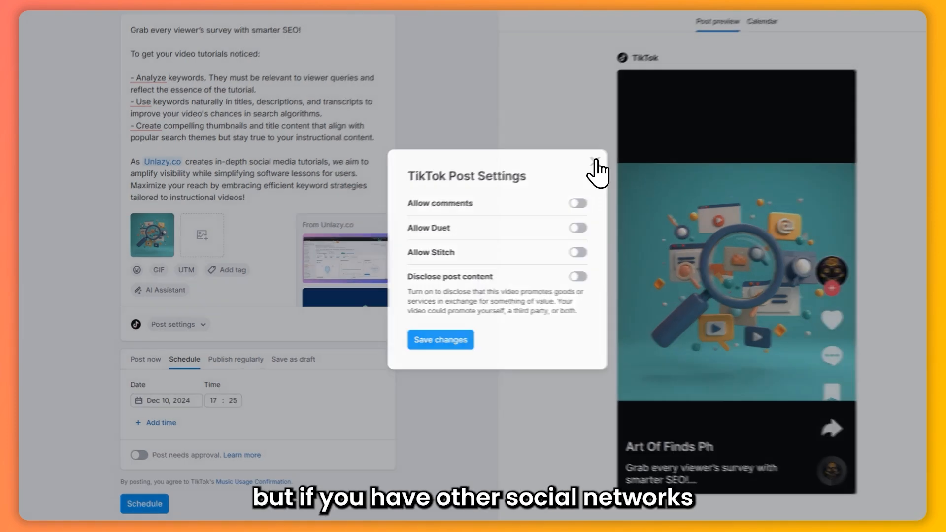
click(564, 172)
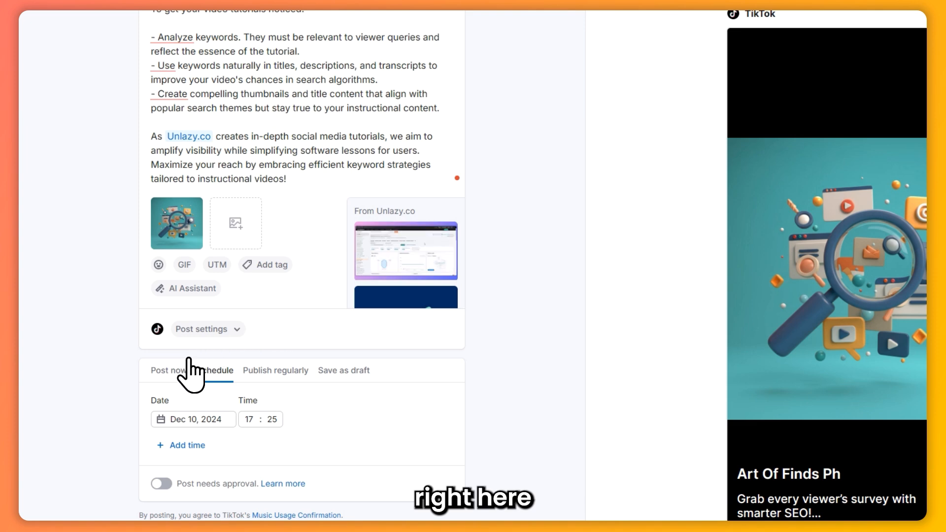
Compare the Post now, Schedule, Publish regularly and Save as draft publishing options, and return to Schedule.
click(157, 371)
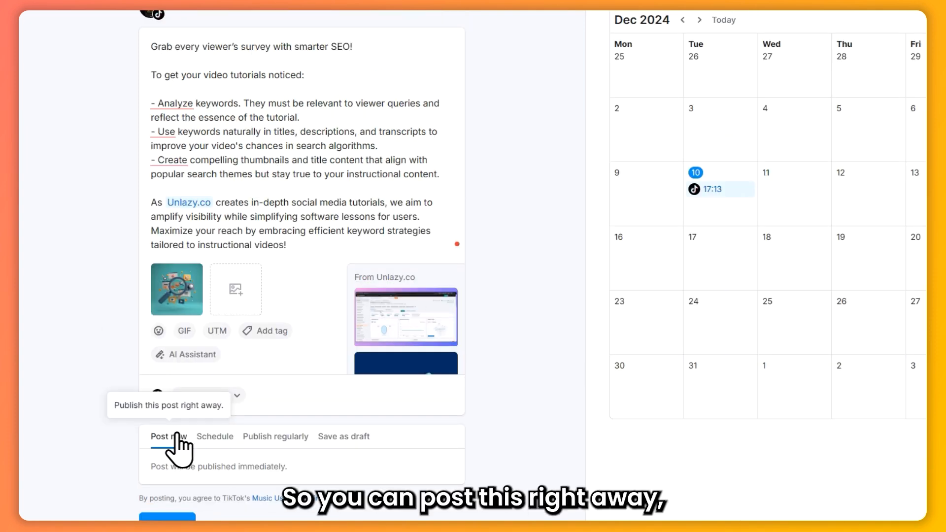
click(214, 436)
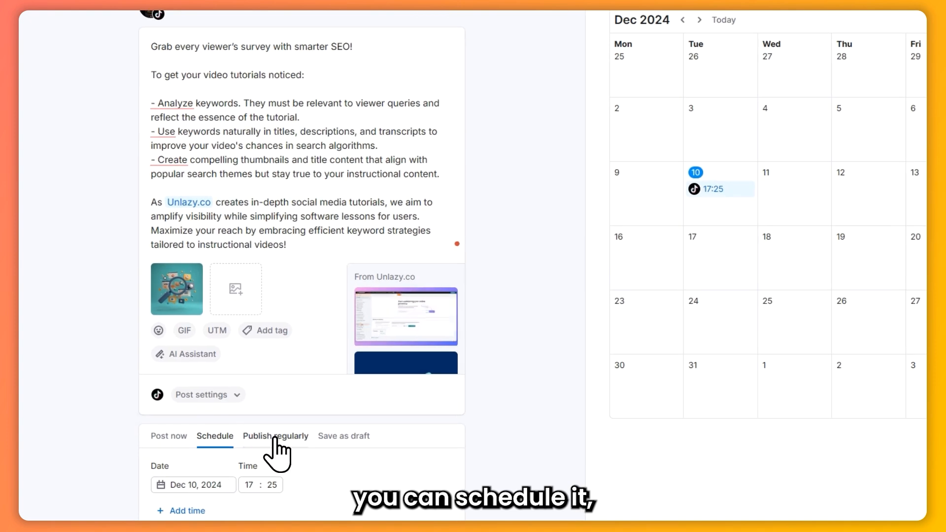
click(273, 435)
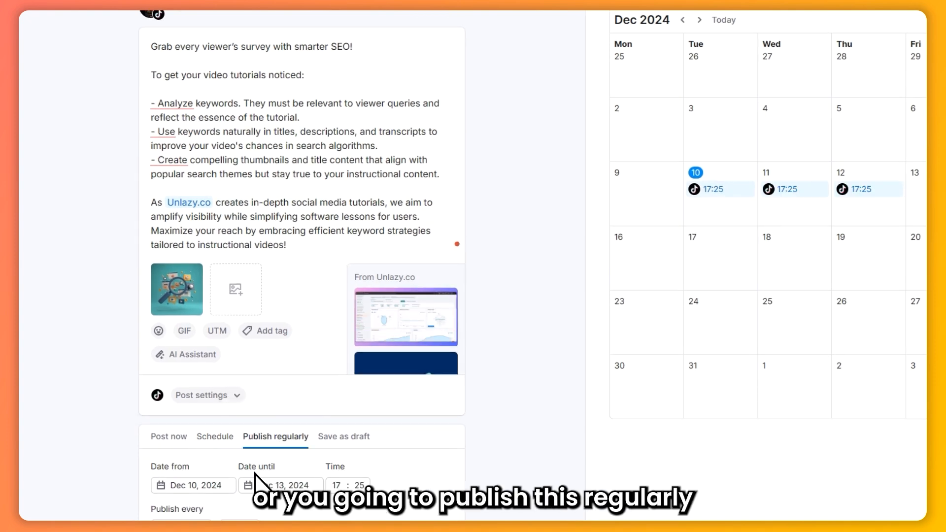
click(345, 437)
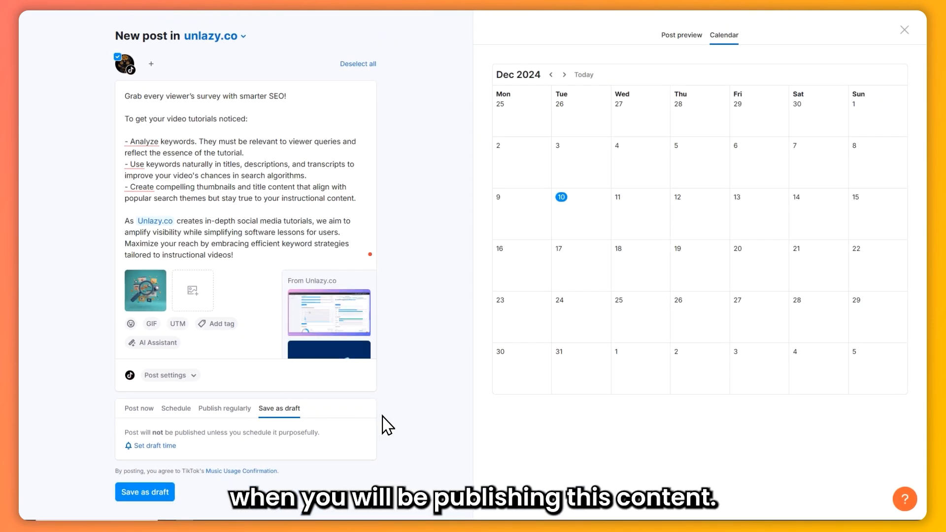
click(153, 408)
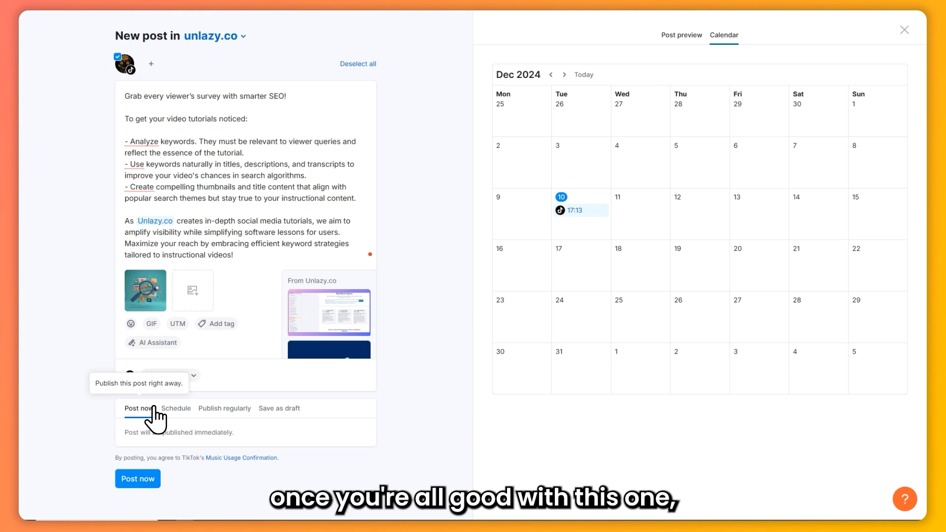
click(182, 411)
Check the TikTok post preview and the scheduled post's place in the December 2024 calendar.
click(678, 39)
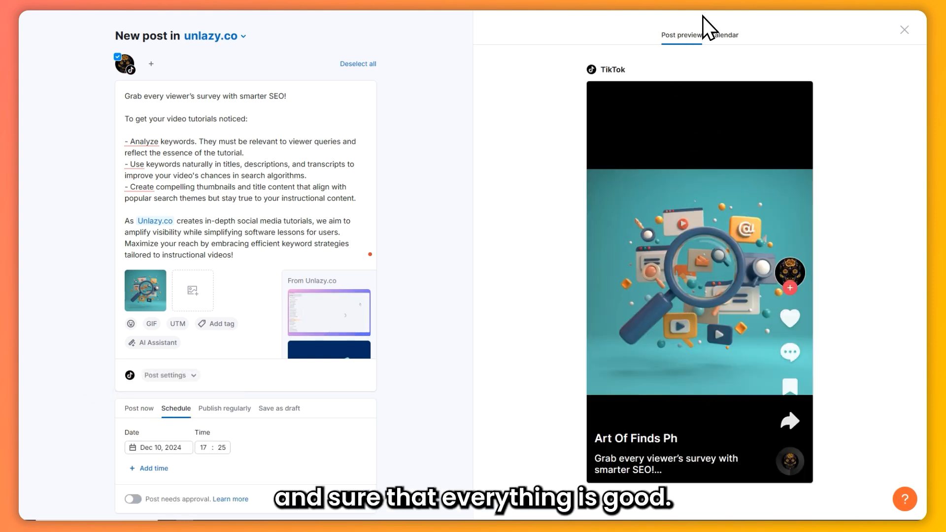
click(724, 35)
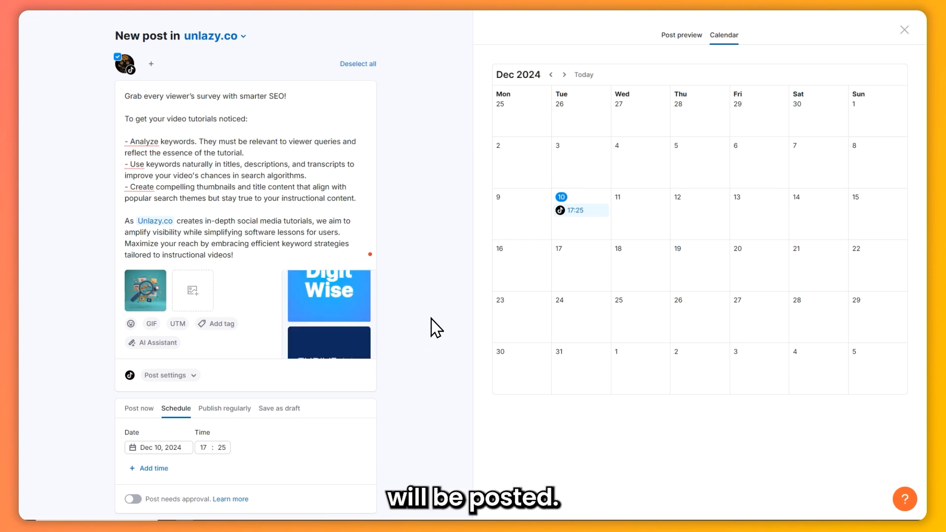
scroll(423, 295, down, 1)
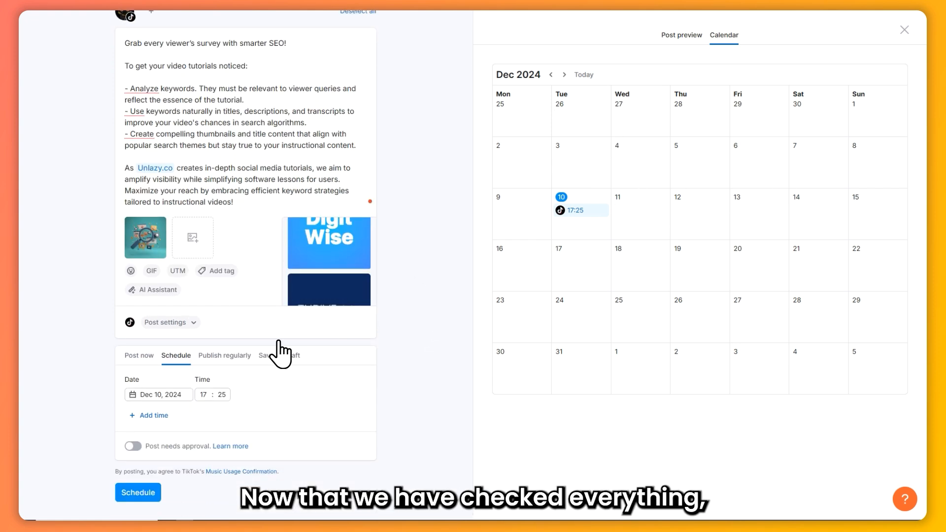